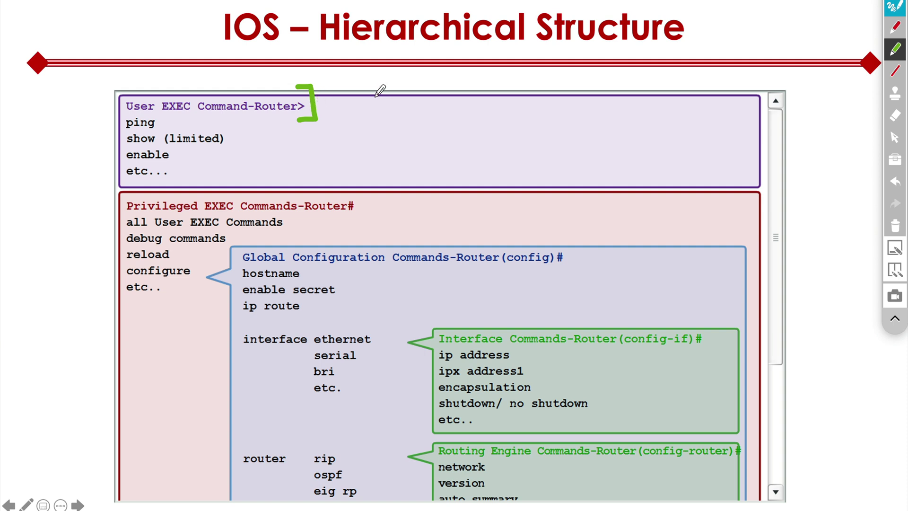
- Undo the green bracket and label the > prompt 'Right Arrow or Greater Than' with an arrow
{"action": "key", "text": "ctrl+z"}
{"action": "mouse_move", "coordinate": [351, 104]}
{"action": "left_mouse_down"}
{"action": "mouse_move", "coordinate": [316, 107]}
{"action": "mouse_move", "coordinate": [337, 117]}
{"action": "left_mouse_up"}
{"action": "left_click_drag", "start_coordinate": [392, 84], "coordinate": [482, 97]}
{"action": "mouse_move", "coordinate": [506, 111]}
{"action": "left_mouse_down"}
{"action": "mouse_move", "coordinate": [538, 98]}
{"action": "mouse_move", "coordinate": [592, 100]}
{"action": "left_mouse_up"}
{"action": "mouse_move", "coordinate": [490, 124]}
{"action": "left_mouse_down"}
{"action": "mouse_move", "coordinate": [568, 142]}
{"action": "mouse_move", "coordinate": [589, 134]}
{"action": "mouse_move", "coordinate": [659, 144]}
{"action": "mouse_move", "coordinate": [710, 128]}
{"action": "left_mouse_up"}
{"action": "left_click", "coordinate": [691, 130]}
{"action": "left_click_drag", "start_coordinate": [694, 133], "coordinate": [699, 159]}
{"action": "mouse_move", "coordinate": [720, 125]}
{"action": "left_mouse_down"}
{"action": "mouse_move", "coordinate": [738, 160]}
{"action": "mouse_move", "coordinate": [750, 161]}
{"action": "left_mouse_up"}
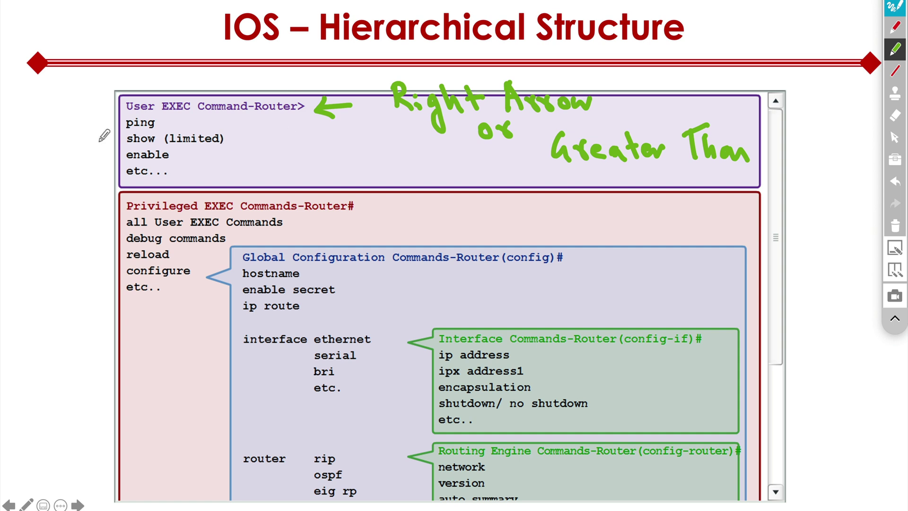
- Draw arrows at ping, enable and the Privileged EXEC heading, and circle the # and > prompts
{"action": "mouse_move", "coordinate": [89, 134]}
{"action": "left_mouse_down"}
{"action": "mouse_move", "coordinate": [119, 125]}
{"action": "mouse_move", "coordinate": [117, 140]}
{"action": "mouse_move", "coordinate": [99, 156]}
{"action": "left_mouse_up"}
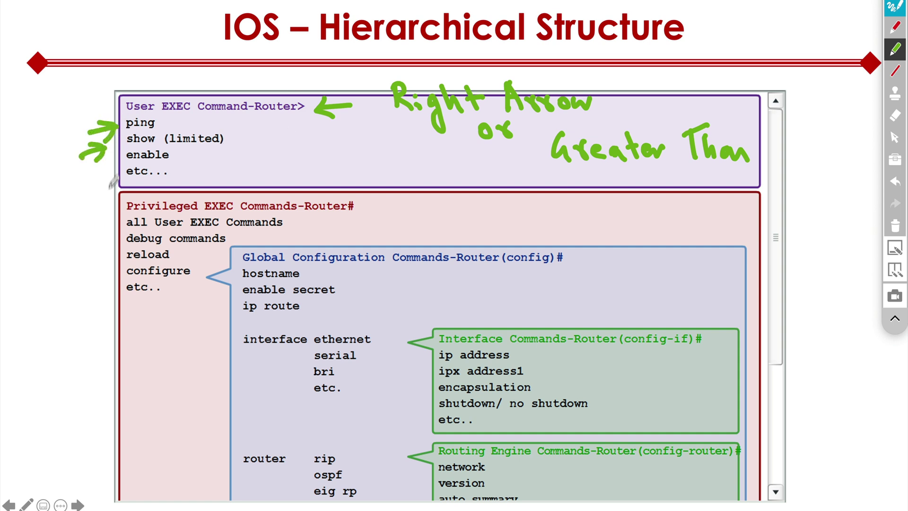
{"action": "left_click_drag", "start_coordinate": [83, 187], "coordinate": [113, 161]}
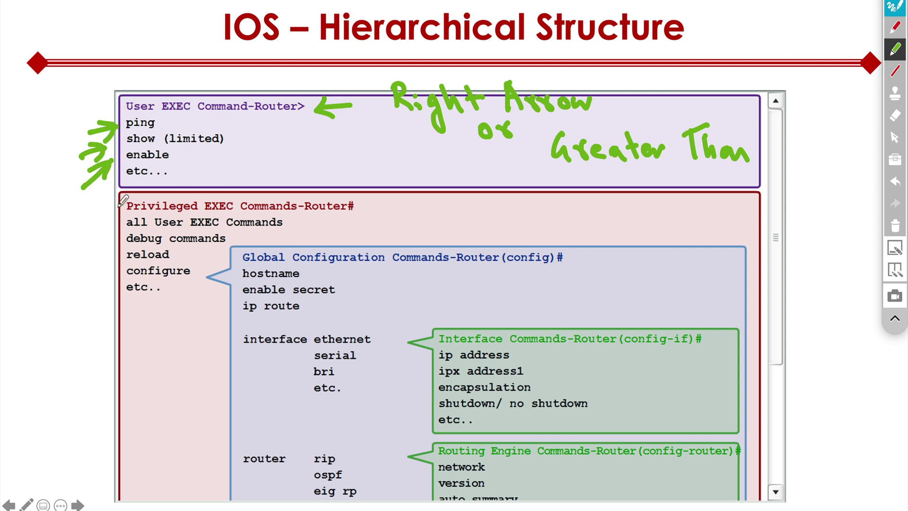
{"action": "mouse_move", "coordinate": [67, 216]}
{"action": "left_mouse_down"}
{"action": "mouse_move", "coordinate": [113, 204]}
{"action": "mouse_move", "coordinate": [97, 198]}
{"action": "mouse_move", "coordinate": [98, 222]}
{"action": "left_mouse_up"}
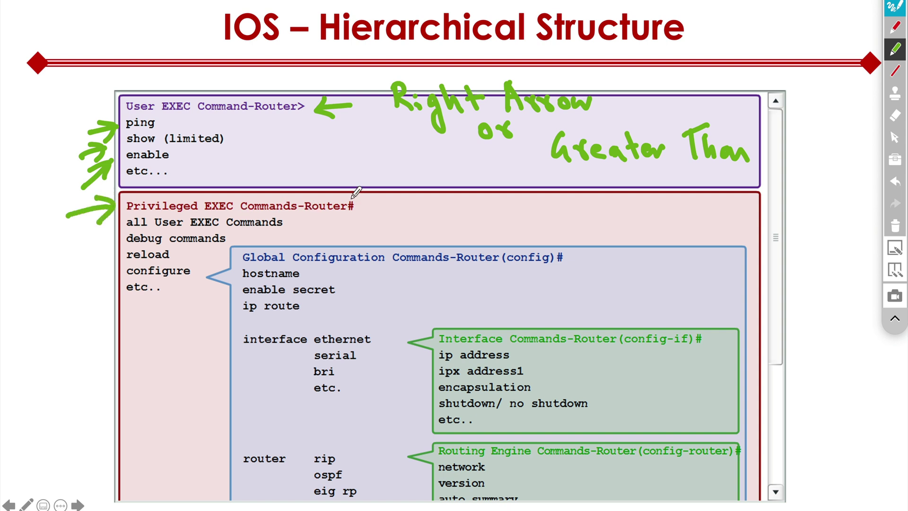
{"action": "mouse_move", "coordinate": [354, 192]}
{"action": "left_mouse_down"}
{"action": "mouse_move", "coordinate": [363, 218]}
{"action": "mouse_move", "coordinate": [351, 192]}
{"action": "left_mouse_up"}
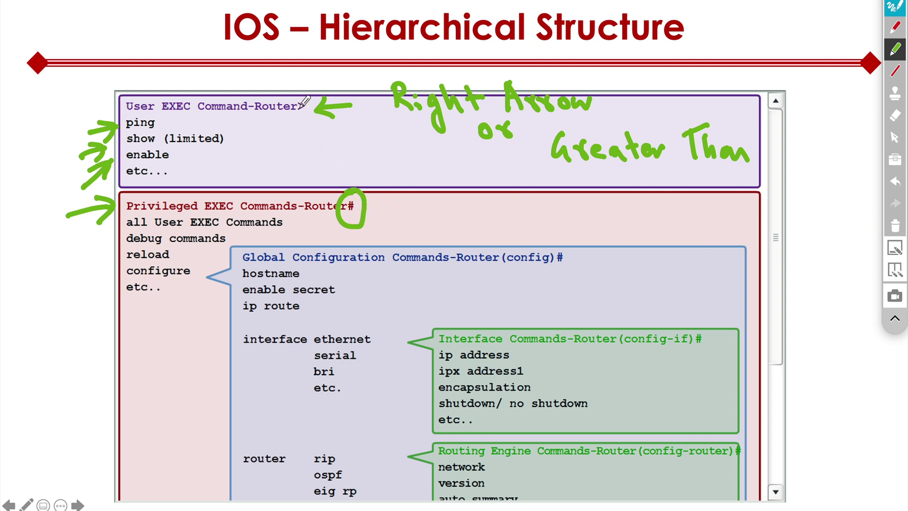
{"action": "mouse_move", "coordinate": [313, 95]}
{"action": "left_mouse_down"}
{"action": "mouse_move", "coordinate": [292, 102]}
{"action": "mouse_move", "coordinate": [310, 110]}
{"action": "left_mouse_up"}
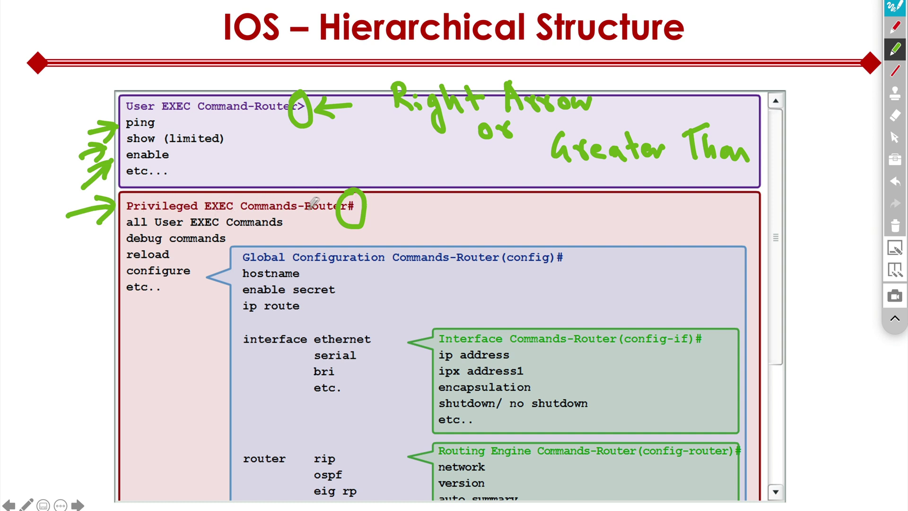
- Draw green arrows beside User EXEC commands, debug, reload, configure and etc.. in the privileged list
{"action": "mouse_move", "coordinate": [78, 250]}
{"action": "left_mouse_down"}
{"action": "mouse_move", "coordinate": [120, 221]}
{"action": "mouse_move", "coordinate": [114, 235]}
{"action": "left_mouse_up"}
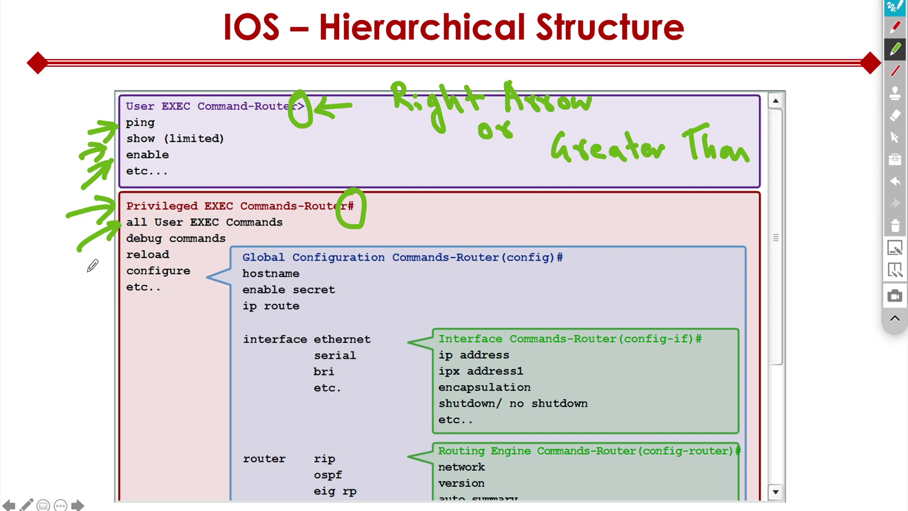
{"action": "mouse_move", "coordinate": [81, 274]}
{"action": "left_mouse_down"}
{"action": "mouse_move", "coordinate": [114, 243]}
{"action": "mouse_move", "coordinate": [112, 258]}
{"action": "left_mouse_up"}
{"action": "left_click", "coordinate": [76, 297]}
{"action": "left_click_drag", "start_coordinate": [76, 297], "coordinate": [112, 260]}
{"action": "mouse_move", "coordinate": [91, 279]}
{"action": "left_mouse_down"}
{"action": "mouse_move", "coordinate": [114, 260]}
{"action": "mouse_move", "coordinate": [113, 284]}
{"action": "left_mouse_up"}
{"action": "left_click_drag", "start_coordinate": [76, 316], "coordinate": [115, 280]}
{"action": "mouse_move", "coordinate": [103, 284]}
{"action": "left_mouse_down"}
{"action": "mouse_move", "coordinate": [119, 272]}
{"action": "mouse_move", "coordinate": [108, 305]}
{"action": "left_mouse_up"}
{"action": "left_click_drag", "start_coordinate": [87, 335], "coordinate": [122, 299]}
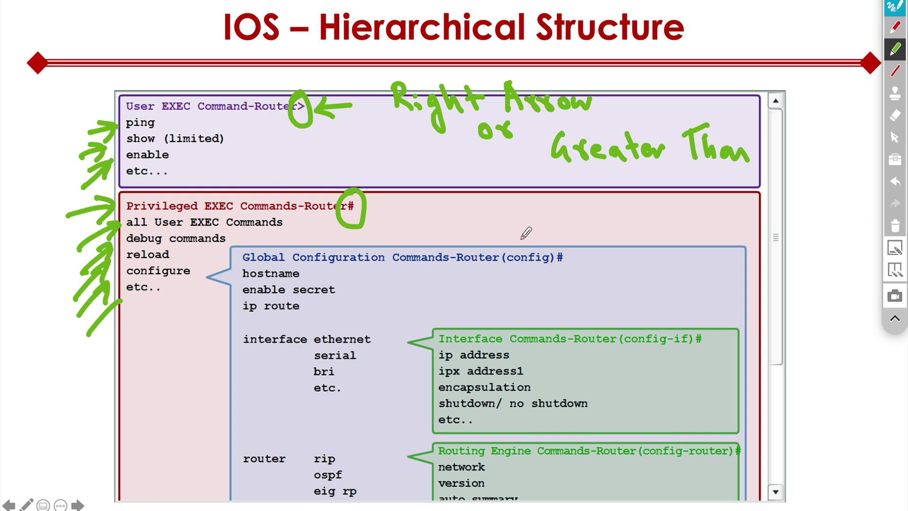
- Outline the (config)# prompt, mark hostname, enable secret and ip route, and loop (config-router)#
{"action": "mouse_move", "coordinate": [499, 241]}
{"action": "left_mouse_down"}
{"action": "mouse_move", "coordinate": [549, 237]}
{"action": "mouse_move", "coordinate": [581, 269]}
{"action": "mouse_move", "coordinate": [520, 279]}
{"action": "mouse_move", "coordinate": [497, 242]}
{"action": "left_mouse_up"}
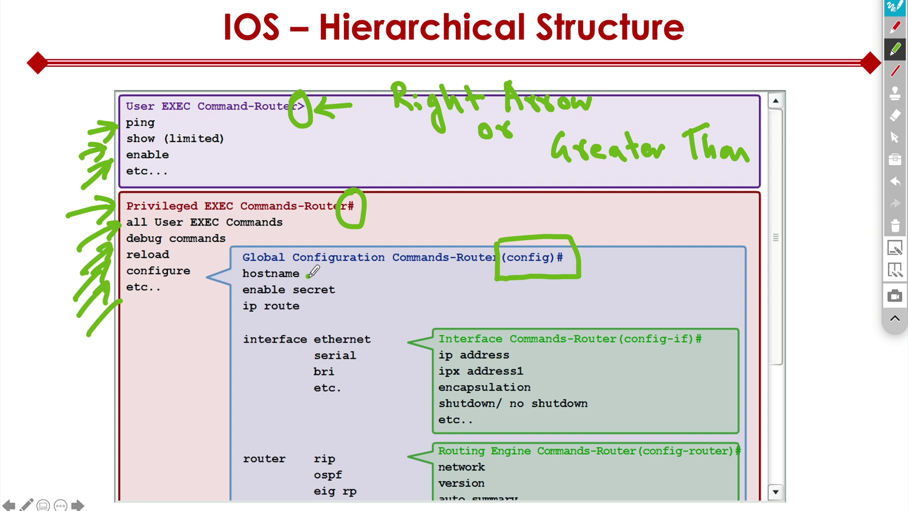
{"action": "left_click_drag", "start_coordinate": [307, 276], "coordinate": [361, 284]}
{"action": "left_click_drag", "start_coordinate": [323, 308], "coordinate": [348, 302]}
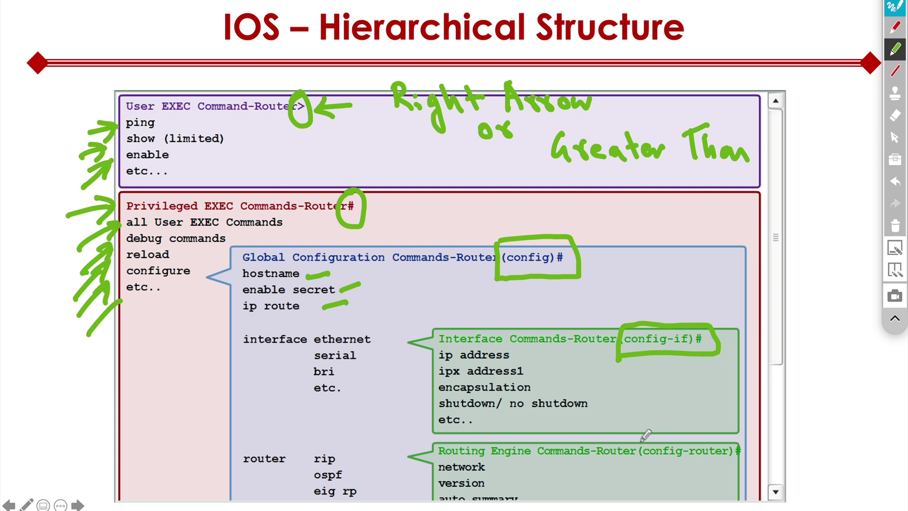
{"action": "left_click_drag", "start_coordinate": [642, 434], "coordinate": [635, 448]}
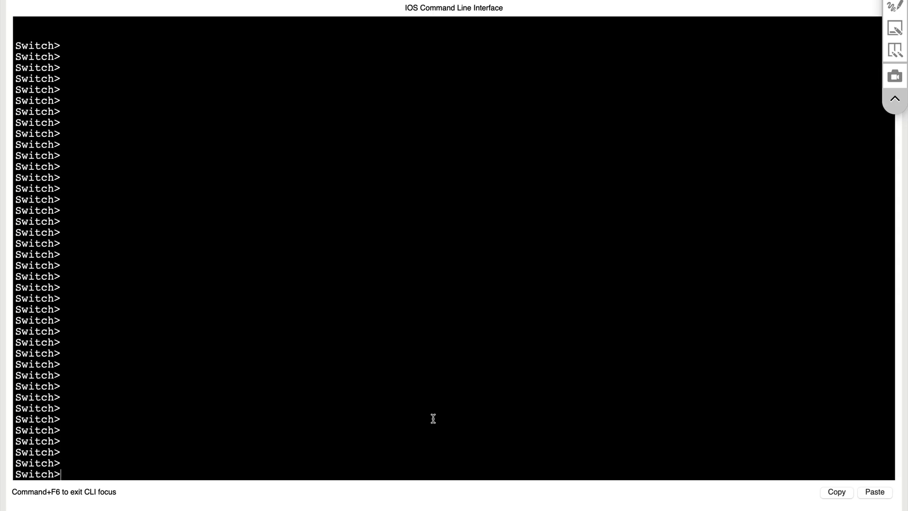
- Run show version at Switch> to list the WS-C2960-24TT's IOS 12.2(25)FX details
{"action": "key", "text": "Return"}
{"action": "key", "text": "Return"}
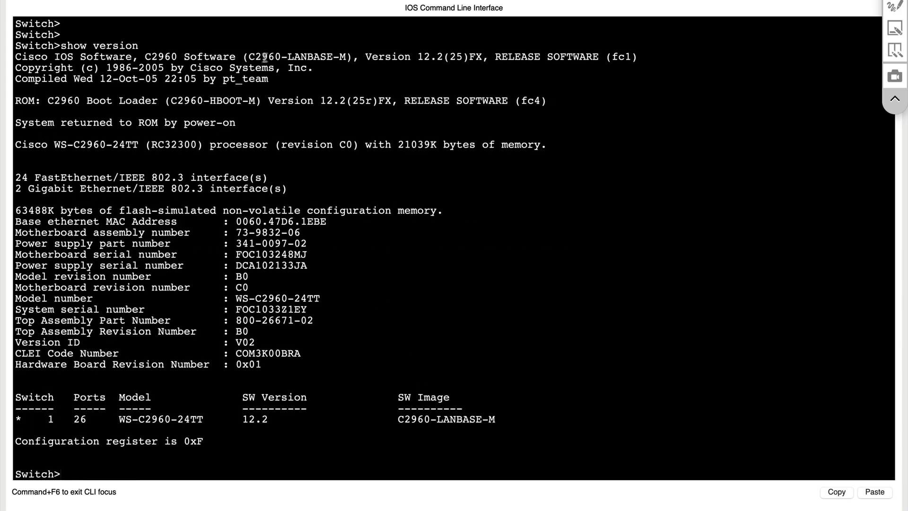
- With the green pen, underline the WS-C2960-24TT model, mark the base MAC, and label 'Part Number'
{"action": "key", "text": "super+shift+a"}
{"action": "left_click_drag", "start_coordinate": [50, 156], "coordinate": [146, 155]}
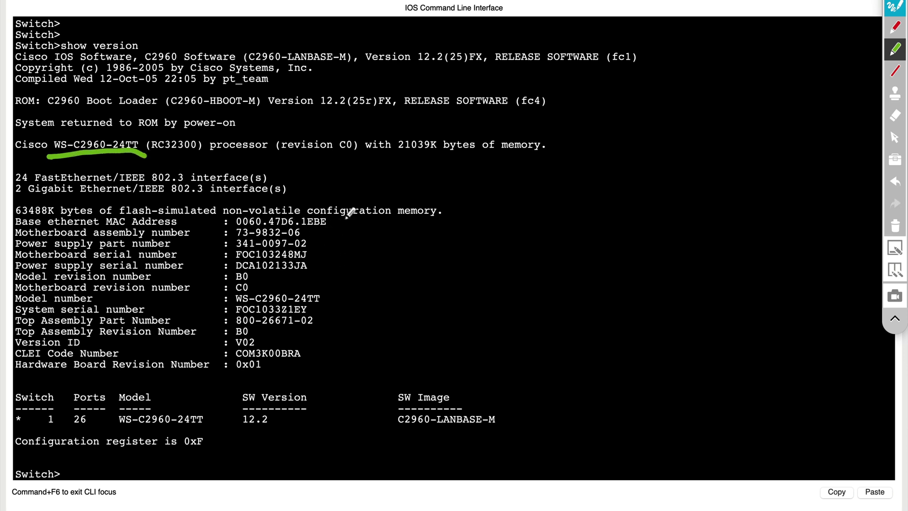
{"action": "left_click_drag", "start_coordinate": [336, 222], "coordinate": [363, 222]}
{"action": "mouse_move", "coordinate": [328, 300]}
{"action": "left_mouse_down"}
{"action": "mouse_move", "coordinate": [365, 296]}
{"action": "mouse_move", "coordinate": [359, 292]}
{"action": "mouse_move", "coordinate": [357, 311]}
{"action": "left_mouse_up"}
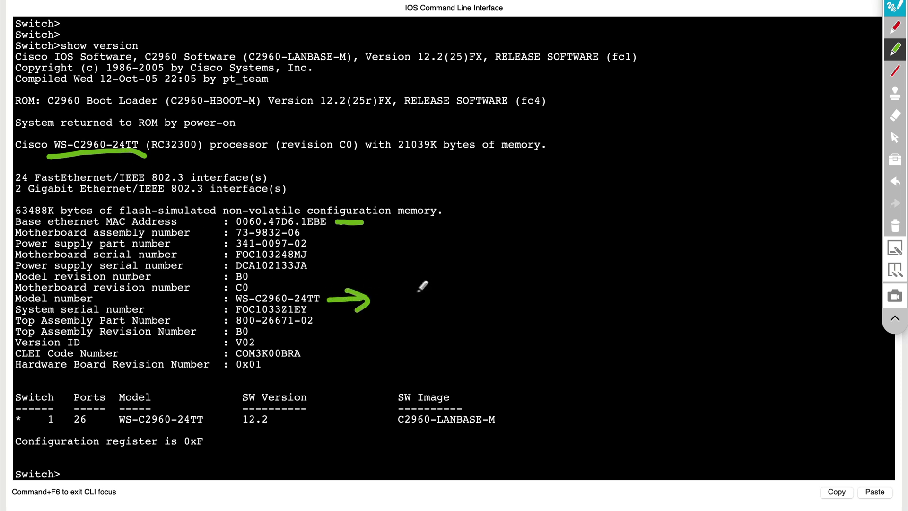
{"action": "mouse_move", "coordinate": [408, 281]}
{"action": "left_mouse_down"}
{"action": "mouse_move", "coordinate": [410, 307]}
{"action": "mouse_move", "coordinate": [417, 293]}
{"action": "mouse_move", "coordinate": [434, 306]}
{"action": "left_mouse_up"}
{"action": "mouse_move", "coordinate": [435, 298]}
{"action": "left_mouse_down"}
{"action": "mouse_move", "coordinate": [521, 279]}
{"action": "mouse_move", "coordinate": [534, 293]}
{"action": "mouse_move", "coordinate": [598, 291]}
{"action": "mouse_move", "coordinate": [616, 277]}
{"action": "left_mouse_up"}
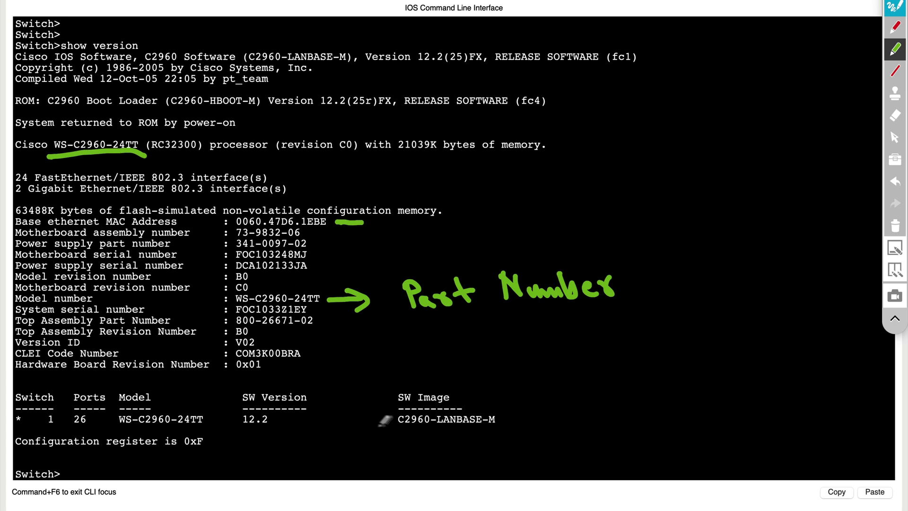
- Circle version 12.2 and the C2960-LANBASE-M image, labelling the image 'L2'
{"action": "mouse_move", "coordinate": [235, 407]}
{"action": "left_mouse_down"}
{"action": "mouse_move", "coordinate": [267, 402]}
{"action": "mouse_move", "coordinate": [286, 420]}
{"action": "mouse_move", "coordinate": [264, 433]}
{"action": "mouse_move", "coordinate": [236, 413]}
{"action": "left_mouse_up"}
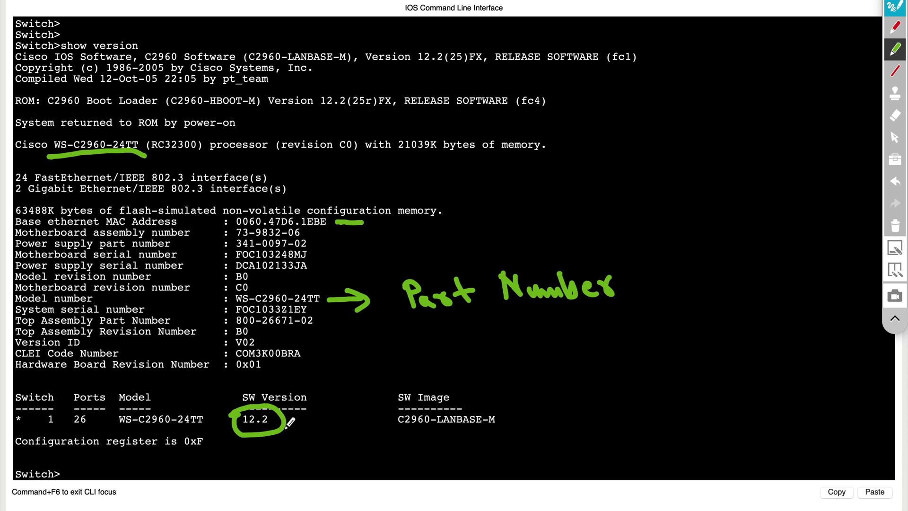
{"action": "mouse_move", "coordinate": [381, 401]}
{"action": "left_mouse_down"}
{"action": "mouse_move", "coordinate": [445, 375]}
{"action": "mouse_move", "coordinate": [502, 431]}
{"action": "mouse_move", "coordinate": [380, 402]}
{"action": "left_mouse_up"}
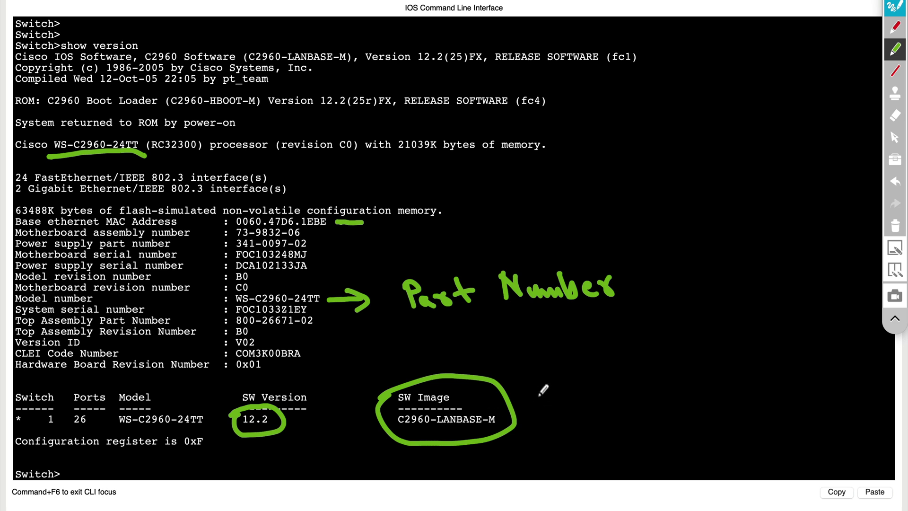
{"action": "mouse_move", "coordinate": [530, 406]}
{"action": "left_mouse_down"}
{"action": "mouse_move", "coordinate": [573, 395]}
{"action": "mouse_move", "coordinate": [561, 413]}
{"action": "left_mouse_up"}
{"action": "mouse_move", "coordinate": [618, 376]}
{"action": "left_mouse_down"}
{"action": "mouse_move", "coordinate": [621, 406]}
{"action": "mouse_move", "coordinate": [641, 402]}
{"action": "left_mouse_up"}
{"action": "left_click_drag", "start_coordinate": [653, 380], "coordinate": [671, 396]}
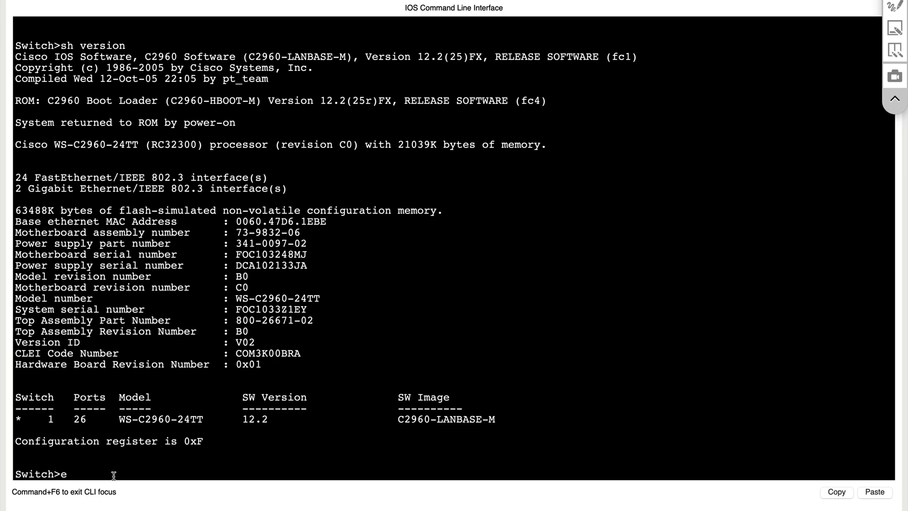
- Enter privileged EXEC mode with enable, list the available commands with ?, and clear the line
{"action": "key", "text": "Return"}
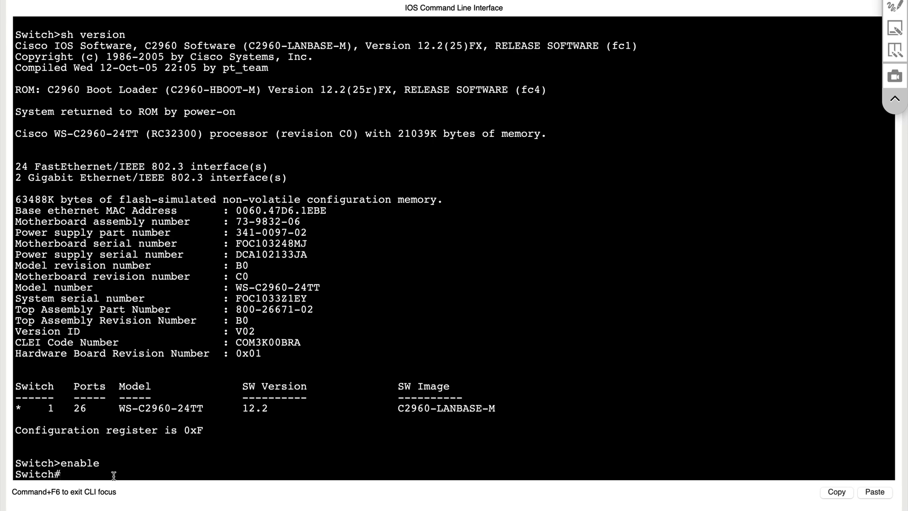
{"action": "key", "text": "Return"}
{"action": "key", "text": "Return"}
{"action": "key", "text": "Return"}
{"action": "key", "text": "Return"}
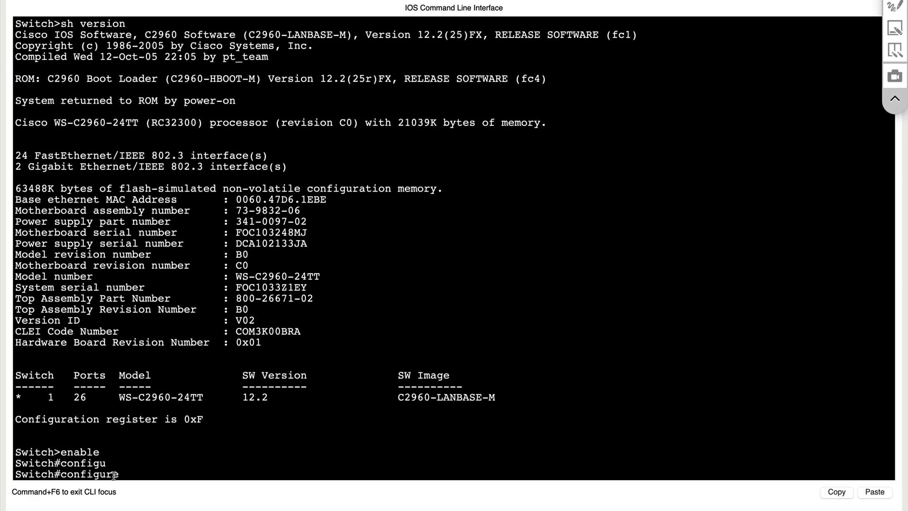
{"action": "type", "text": "?"}
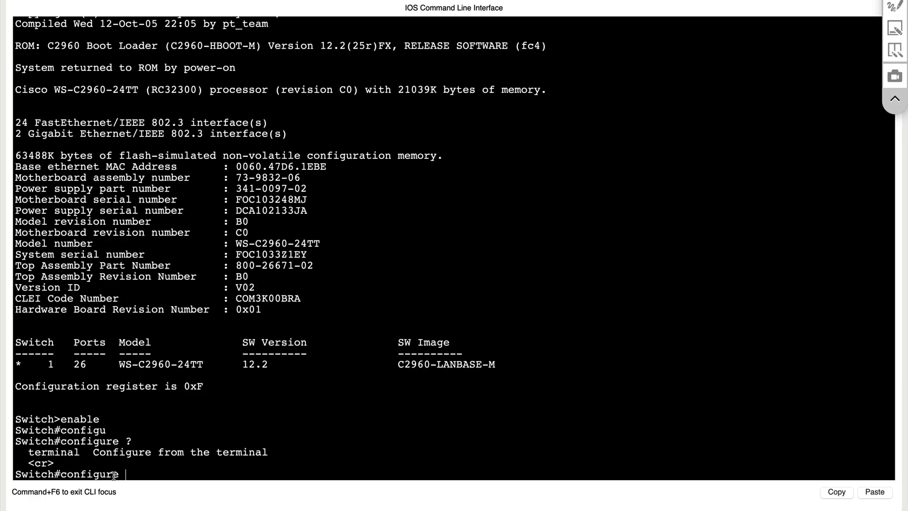
{"action": "key", "text": "BackSpace"}
{"action": "key", "text": "BackSpace"}
{"action": "key", "text": "BackSpace"}
{"action": "key", "text": "ctrl+c"}
{"action": "key", "text": "Return"}
{"action": "key", "text": "Return"}
{"action": "key", "text": "Return"}
- Tab-complete configure terminal, checking options with ?, to reach the Switch(config)# prompt
{"action": "type", "text": "confi"}
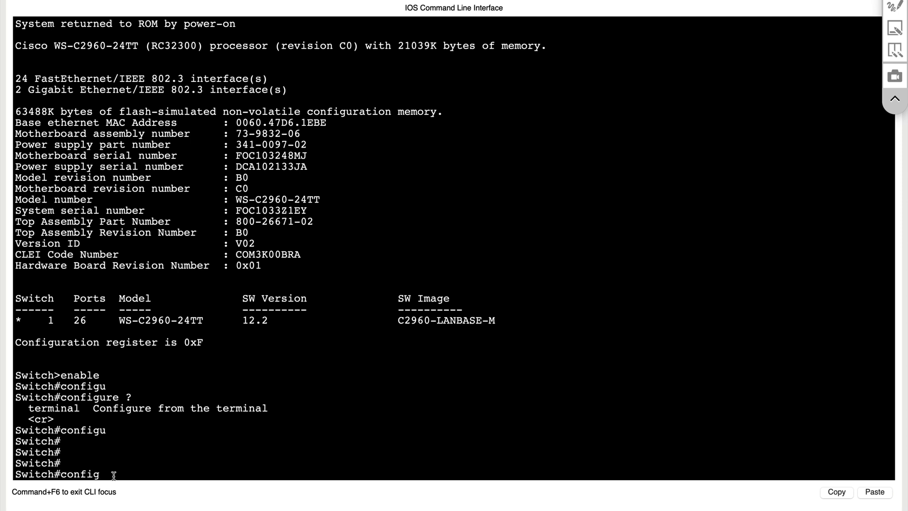
{"action": "type", "text": "g"}
{"action": "key", "text": "Tab"}
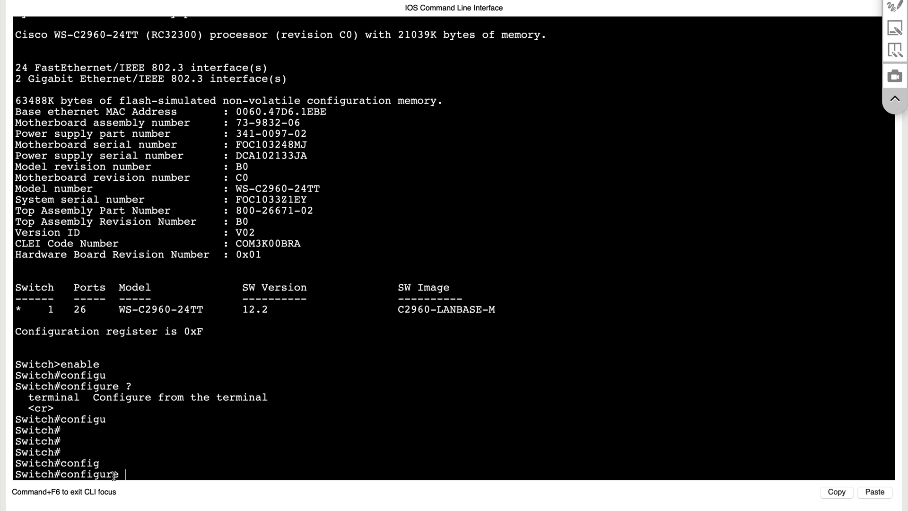
{"action": "type", "text": "?"}
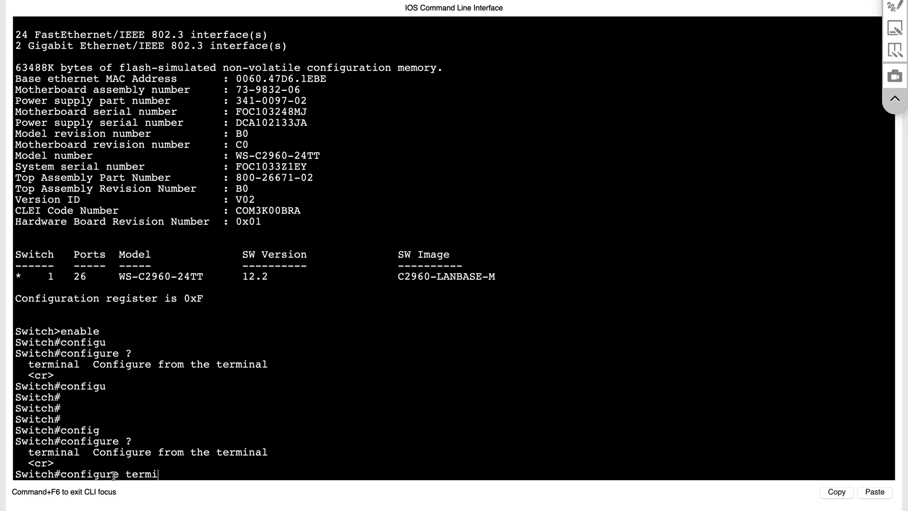
{"action": "type", "text": "n"}
{"action": "key", "text": "Tab"}
{"action": "key", "text": "Return"}
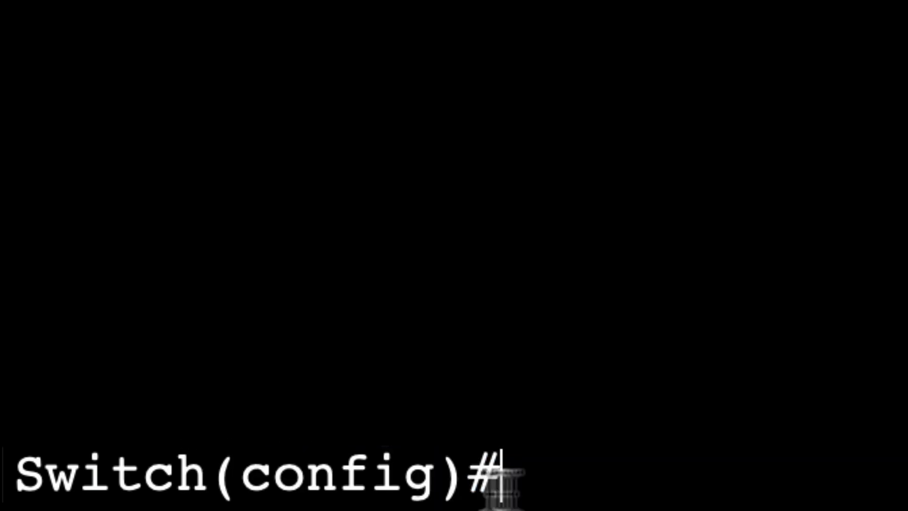
{"action": "left_click_drag", "start_coordinate": [208, 478], "coordinate": [502, 481]}
{"action": "left_click", "coordinate": [182, 476]}
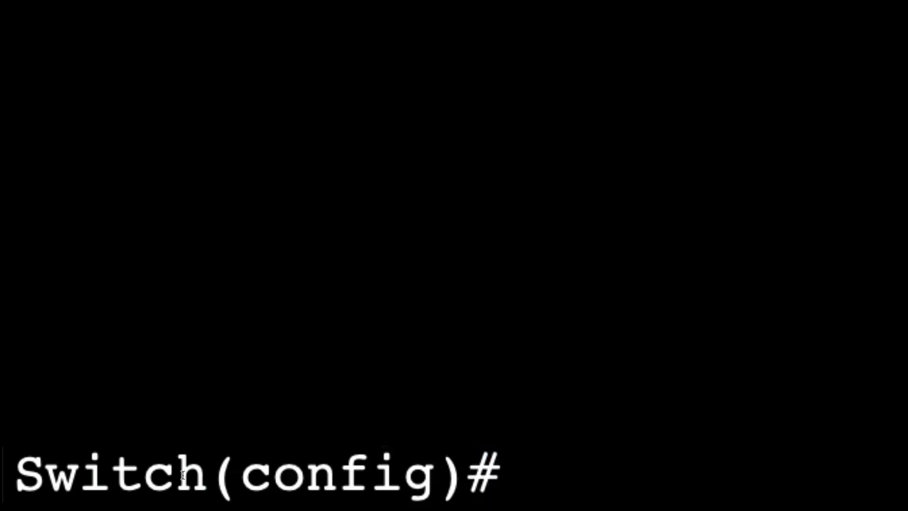